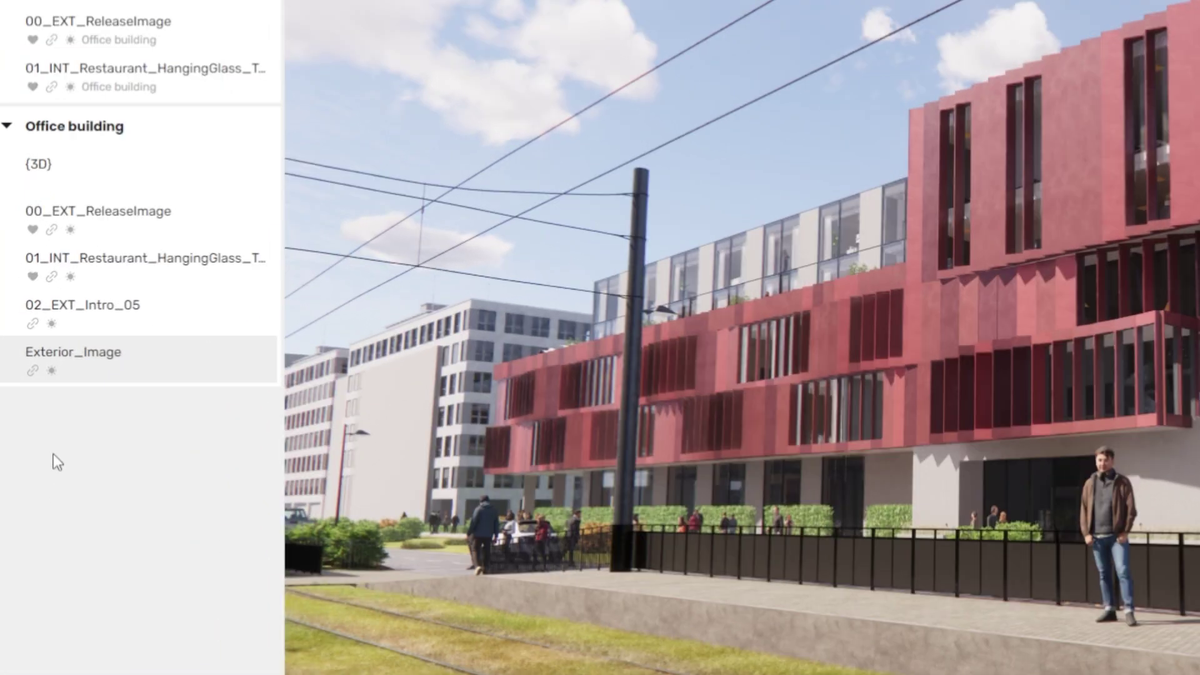
mouse_move(97, 219)
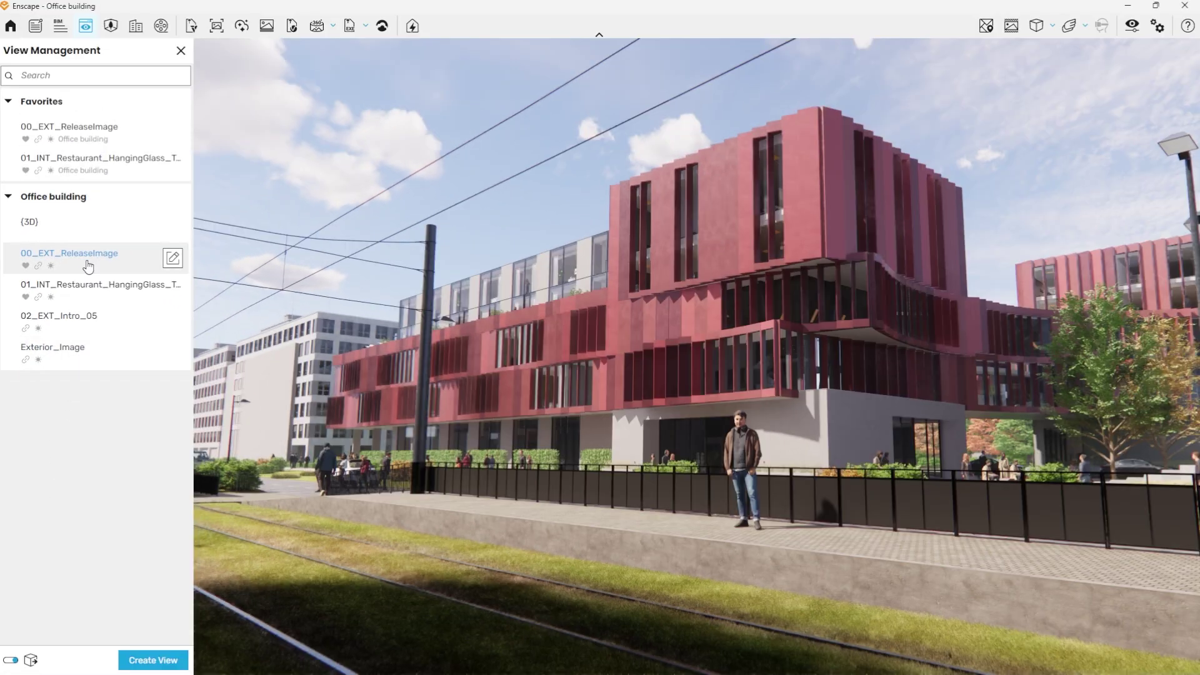
From the 00_EXT_ReleaseImage view, upload the scene to a new 'Office Building' Chaos Cloud project.
click(88, 267)
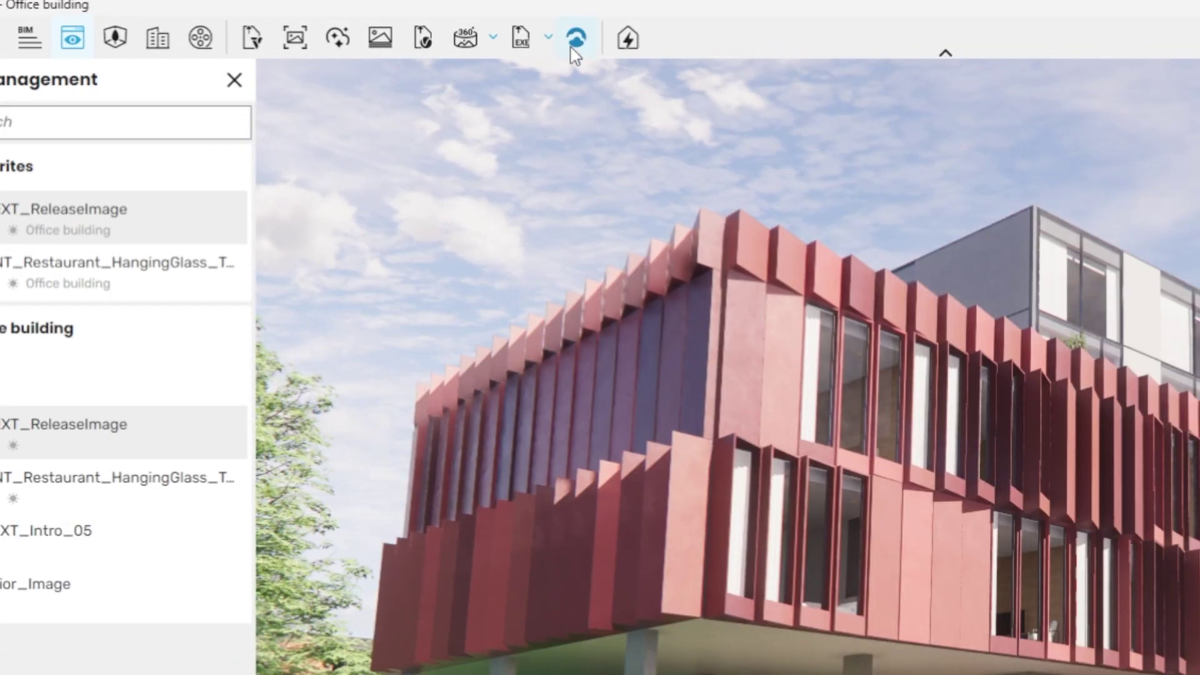
click(573, 40)
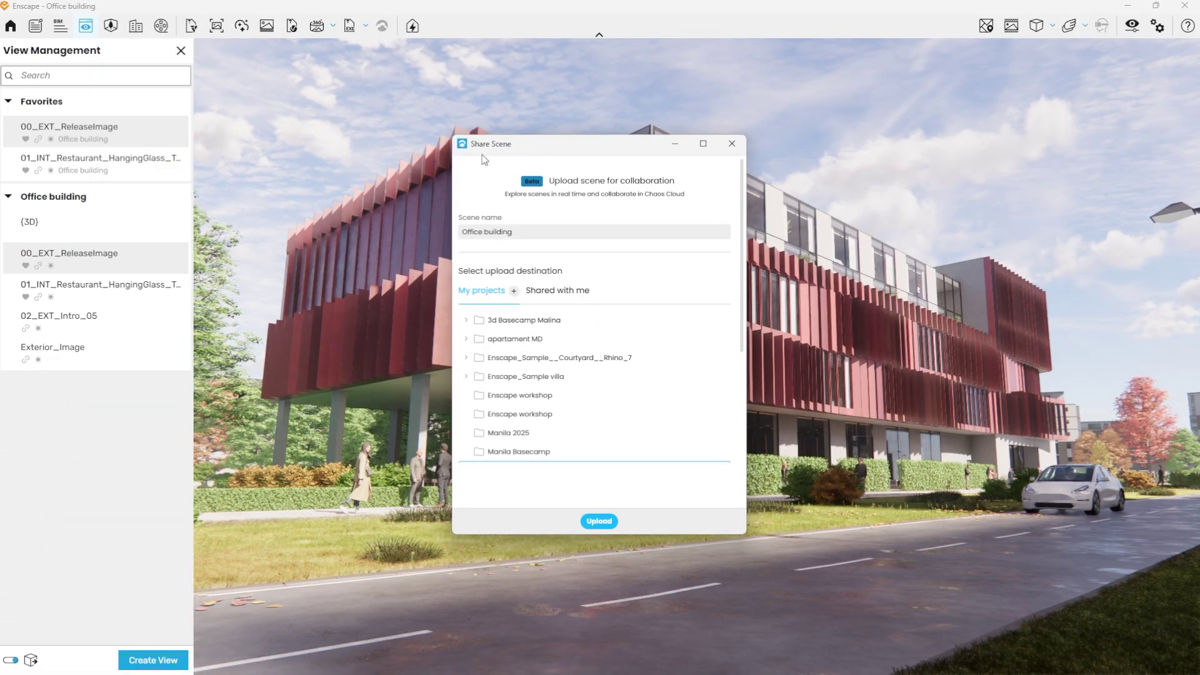
click(512, 292)
text(Of)
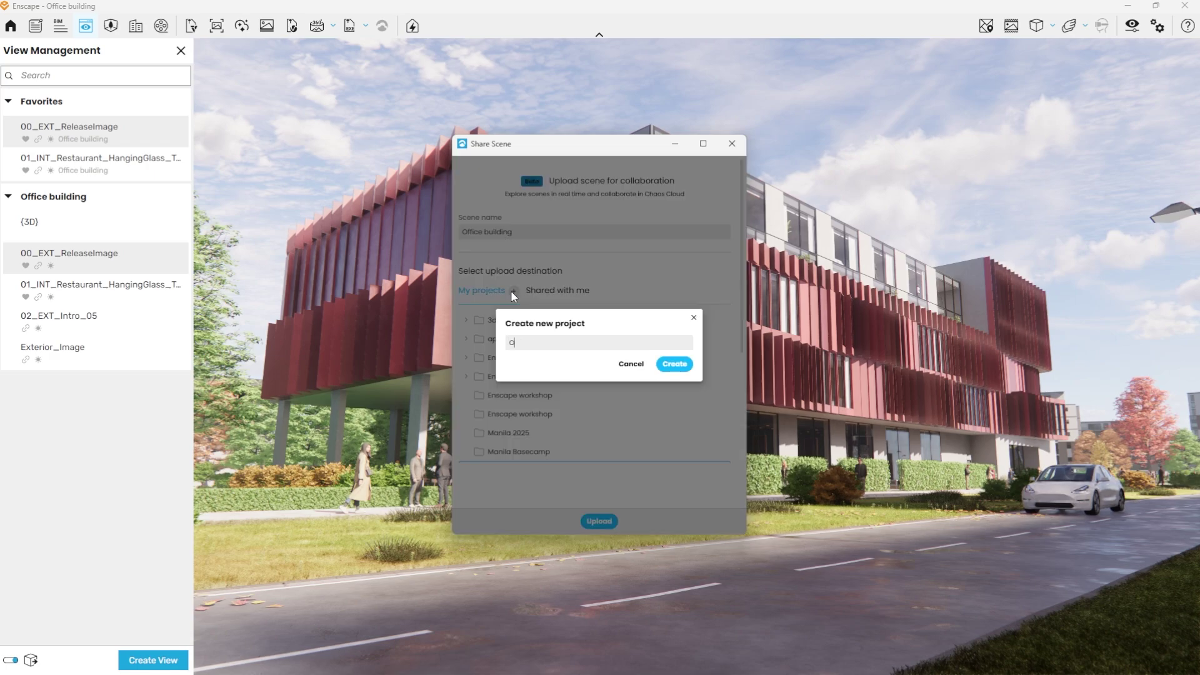
text(fice )
text(Buildi)
text(ng)
click(675, 365)
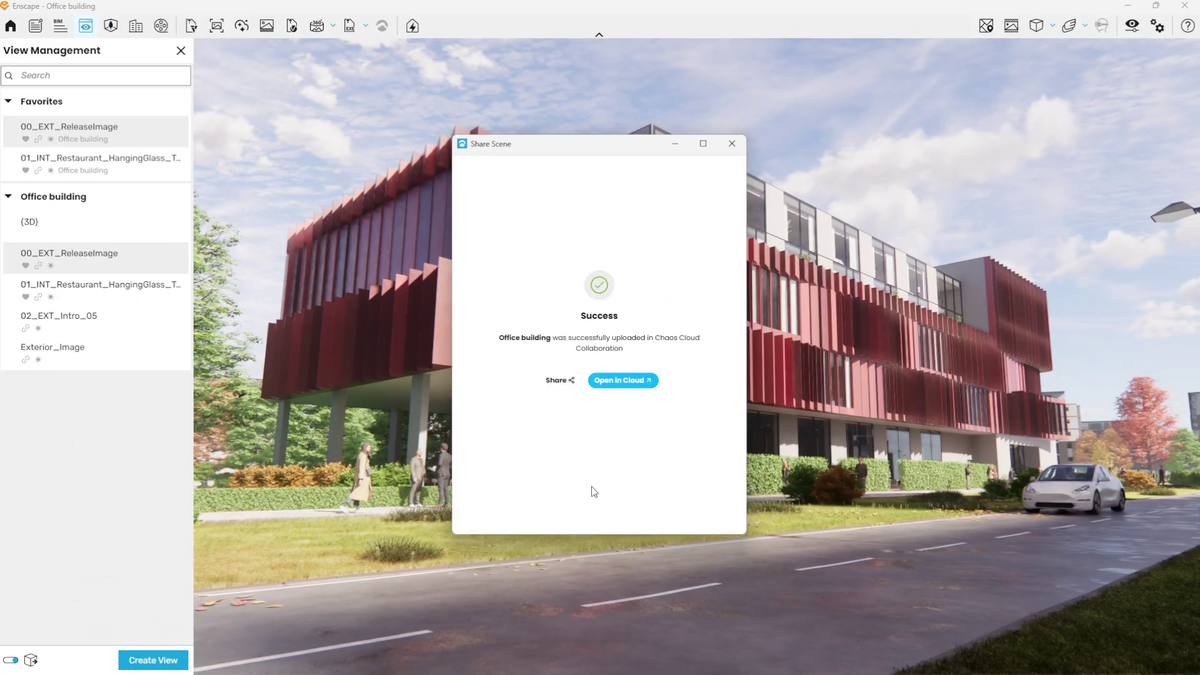
Start the live 3D cloud session, take navigation control and fly to DefaultCamera.
click(619, 388)
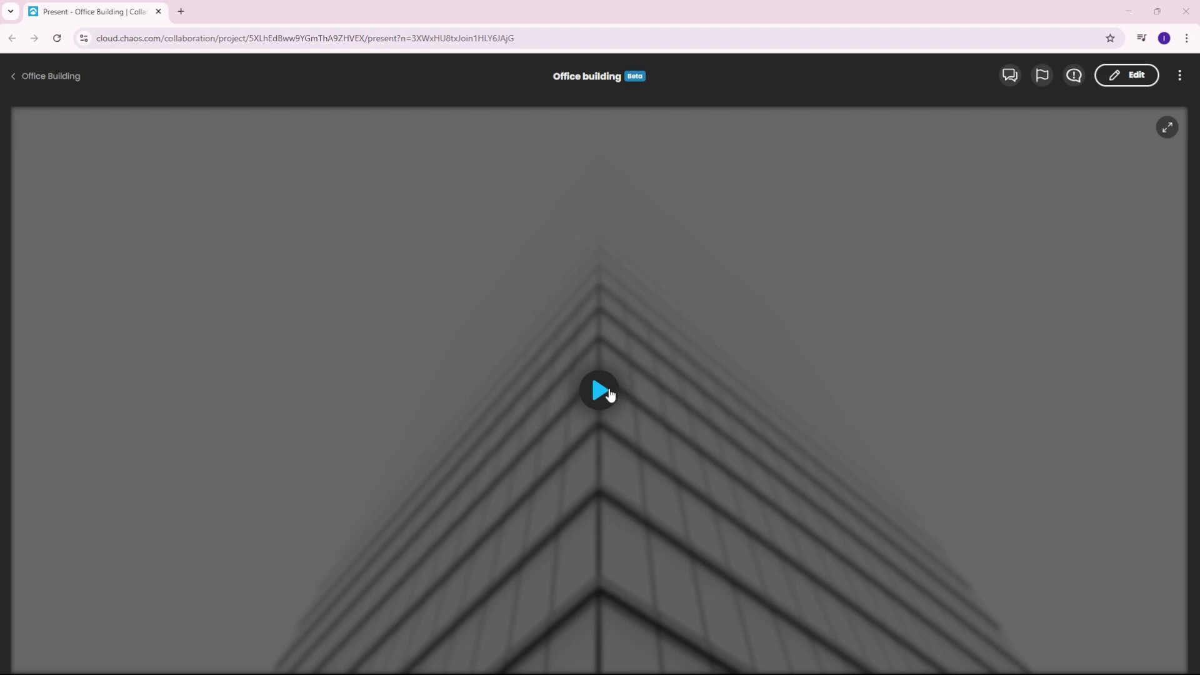
click(605, 392)
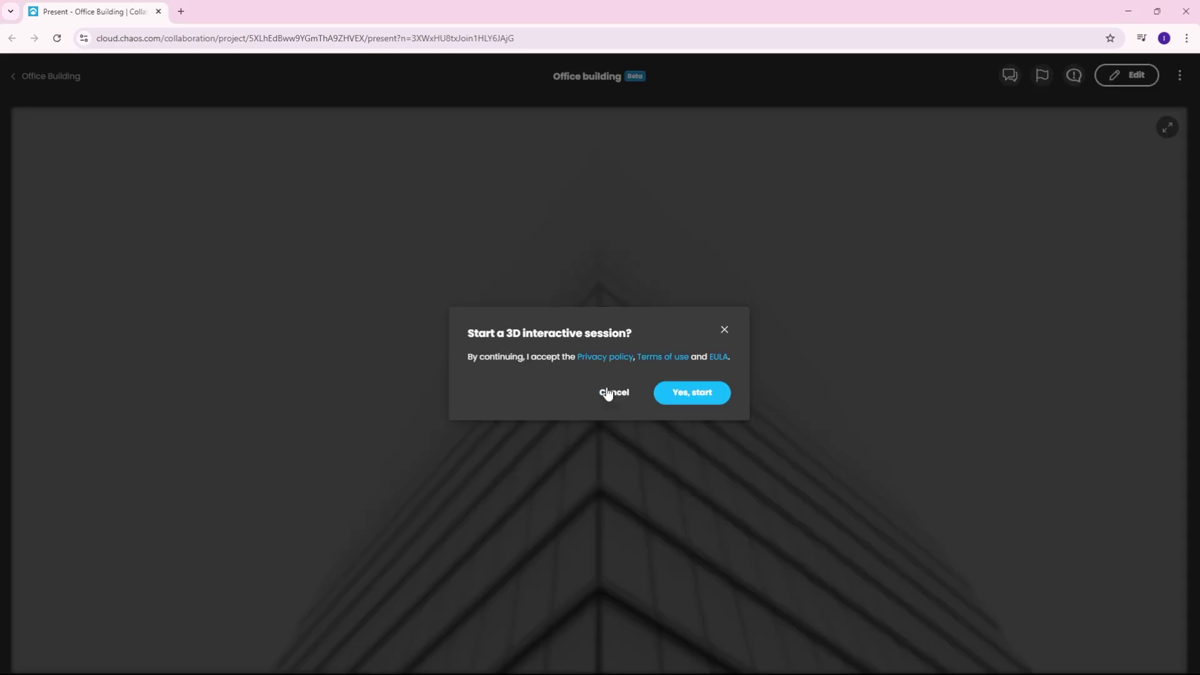
click(692, 392)
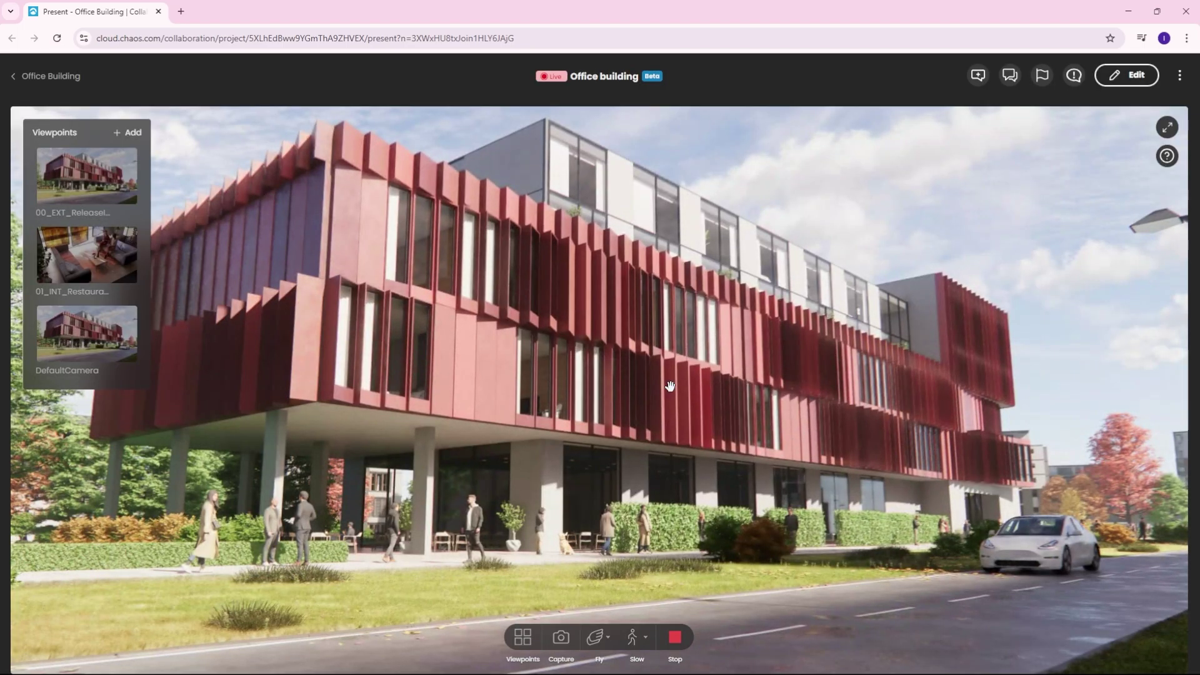
click(760, 389)
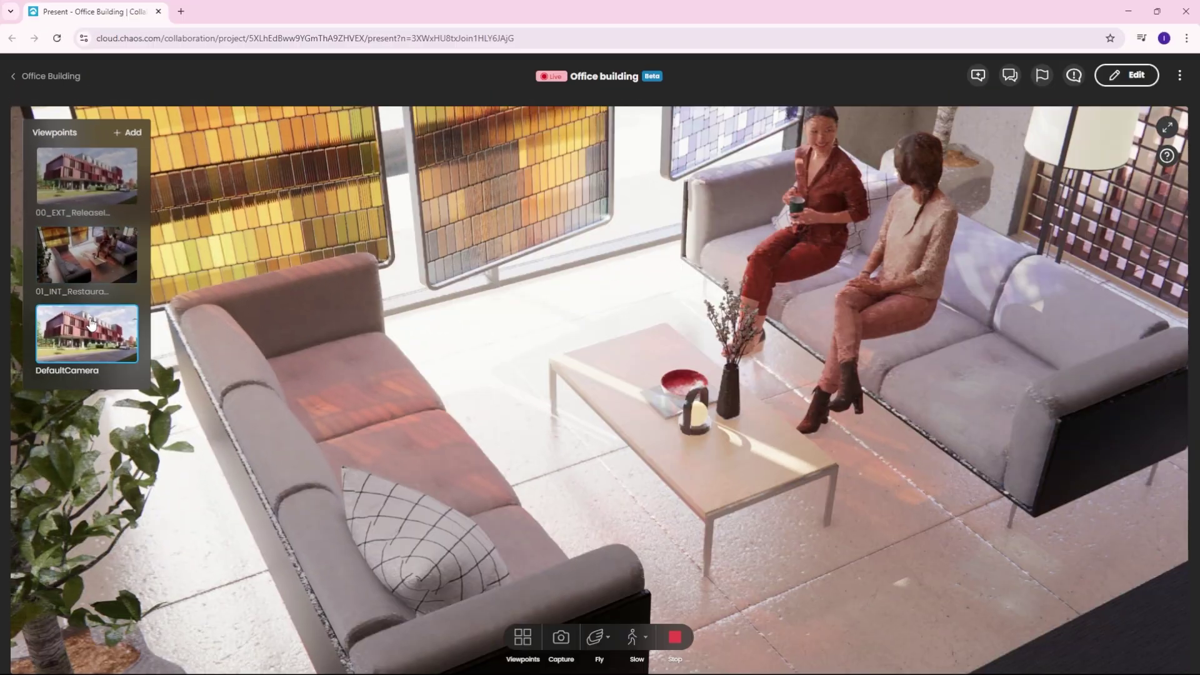
click(91, 323)
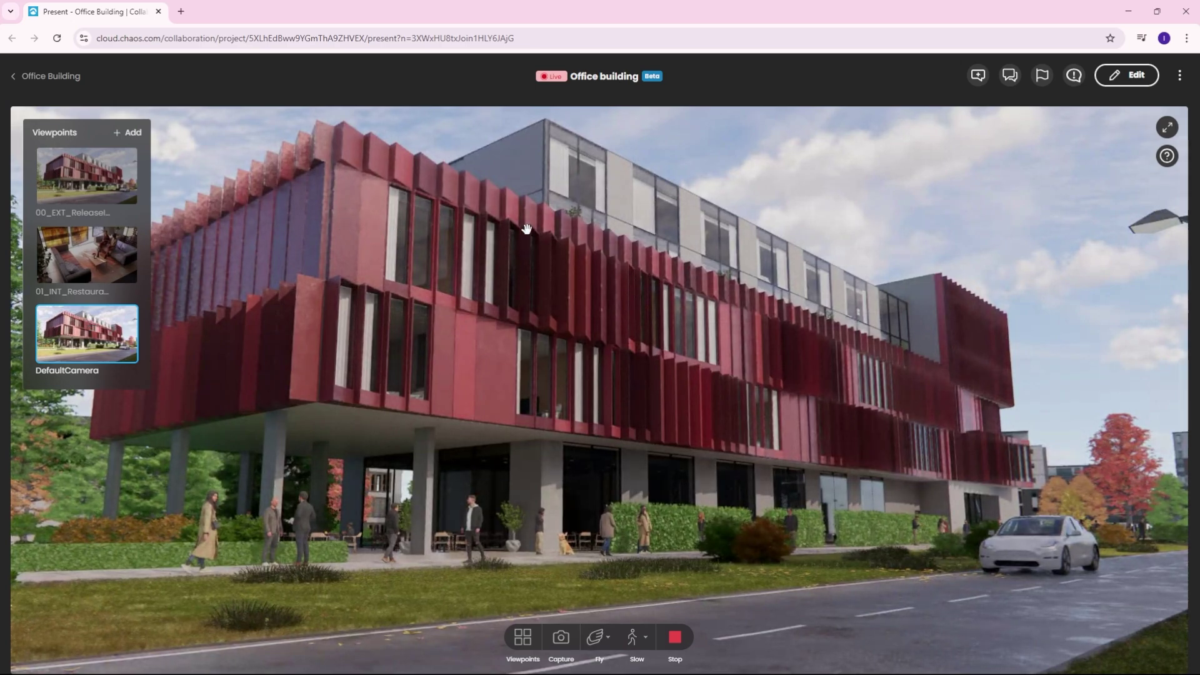
Open the scene's sharing settings, clearing the partial email and keeping the Viewer role.
click(1180, 75)
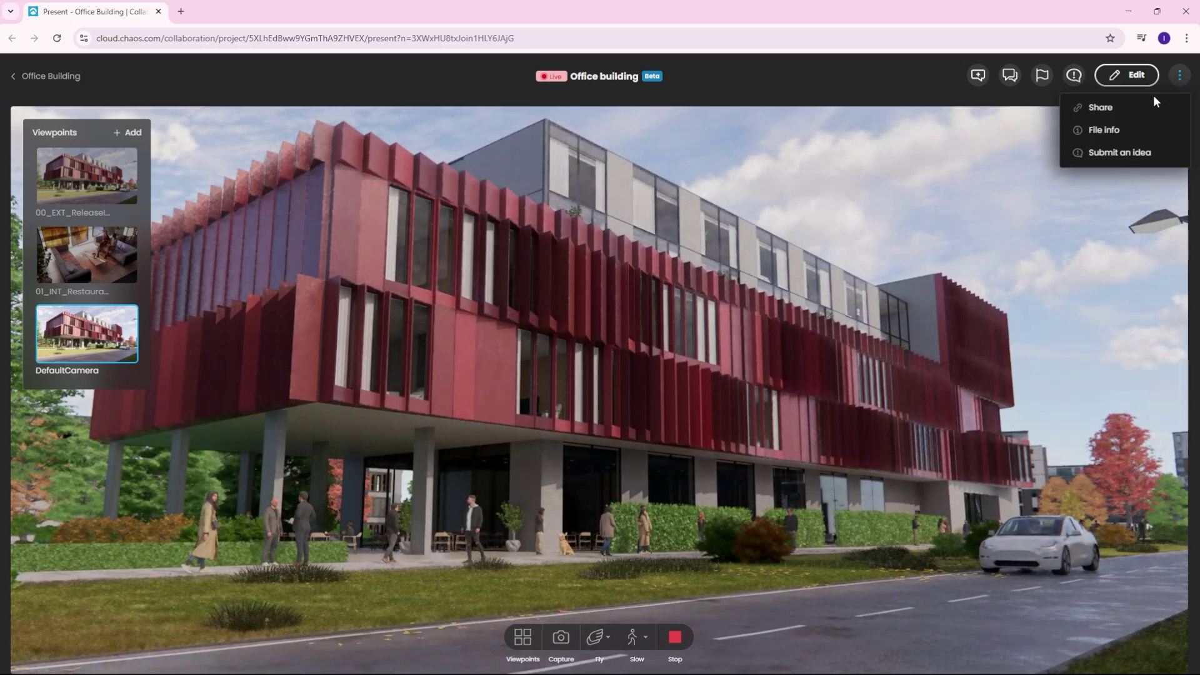
click(1151, 98)
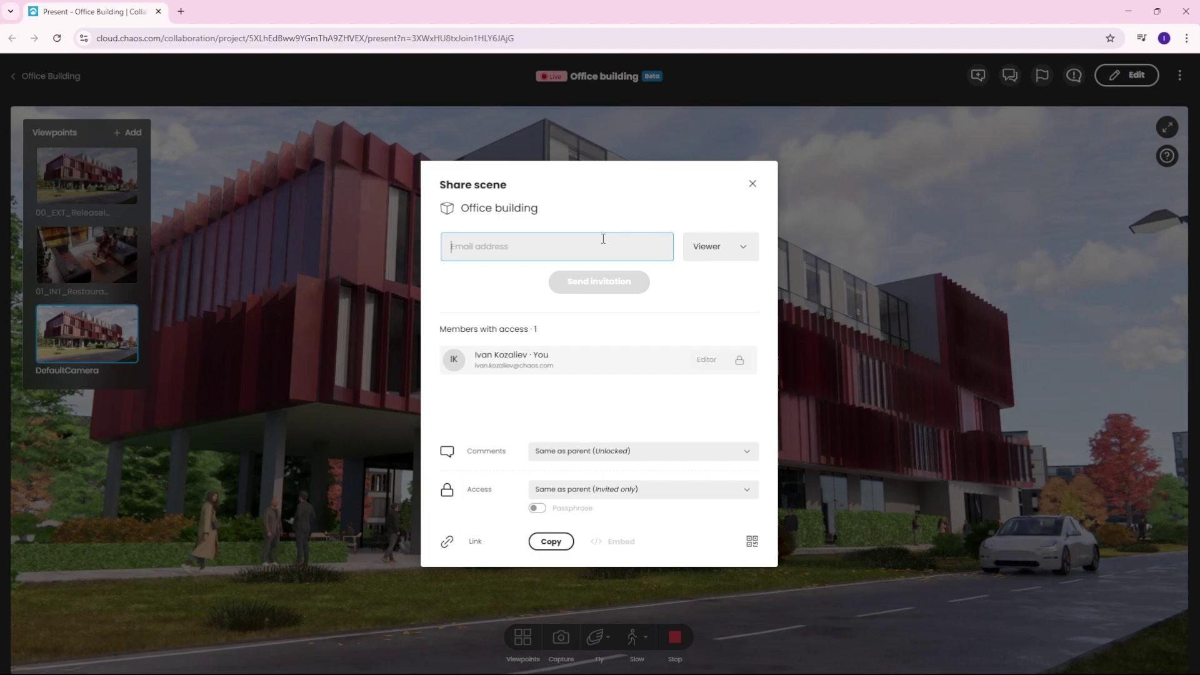
text(james@gmail)
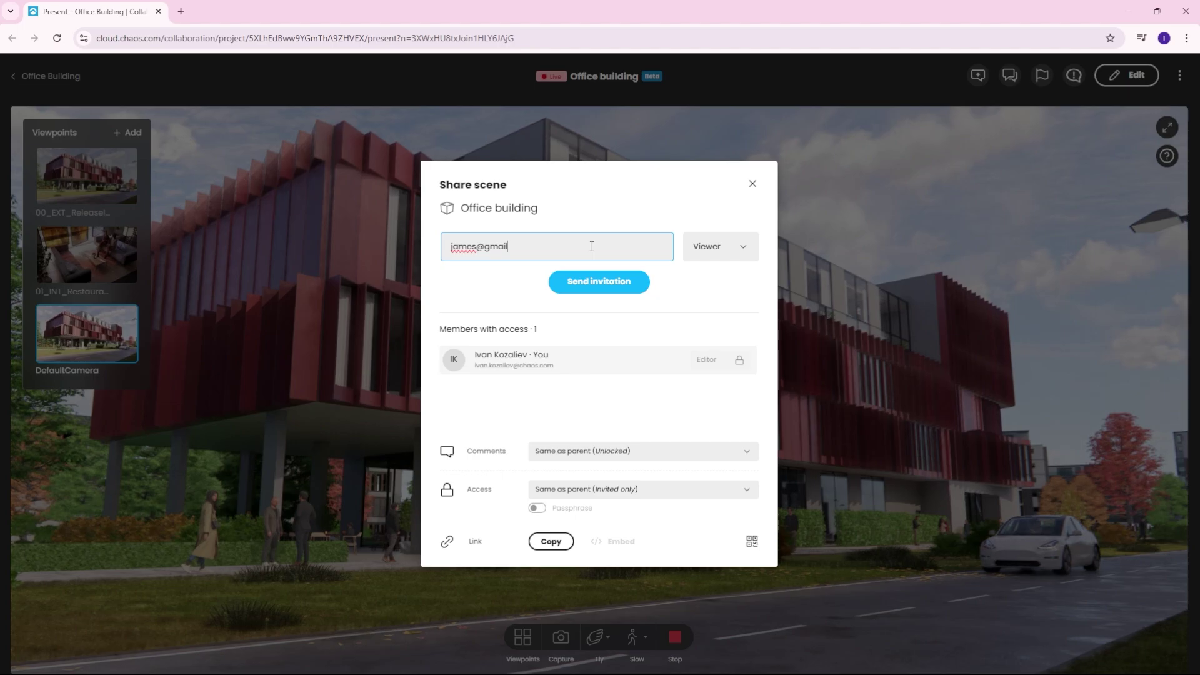
key(BackSpace)
key(BackSpace)
key(BackSpace)
key(BackSpace)
key(BackSpace)
key(BackSpace)
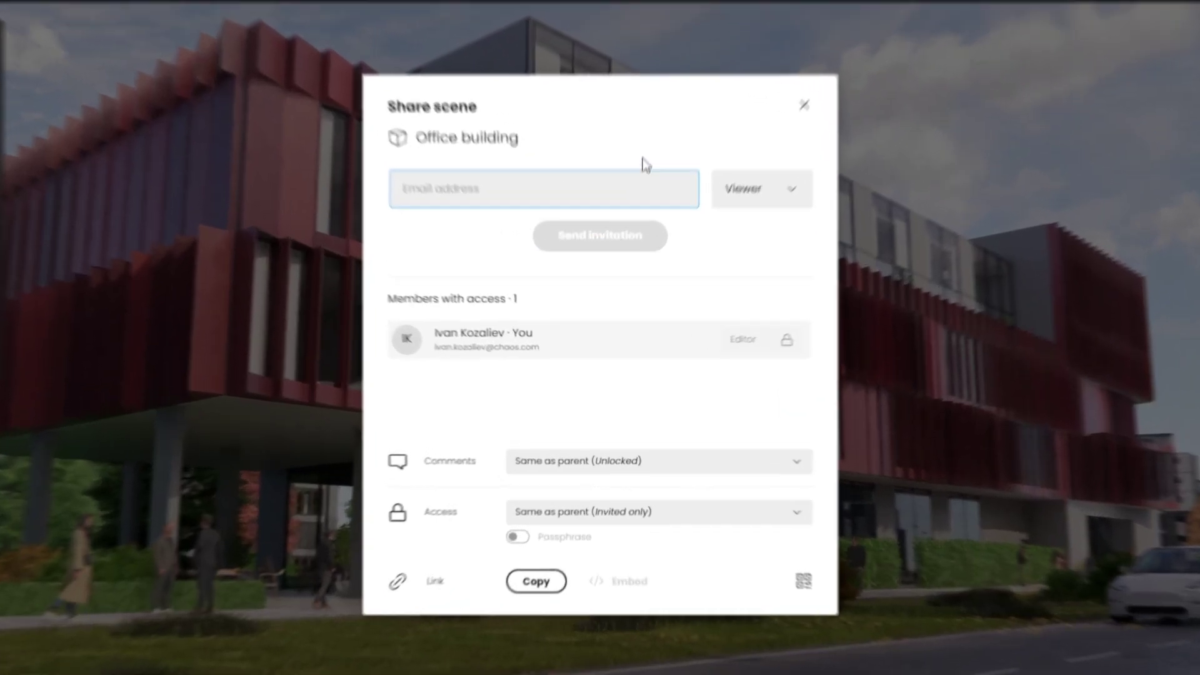
click(716, 245)
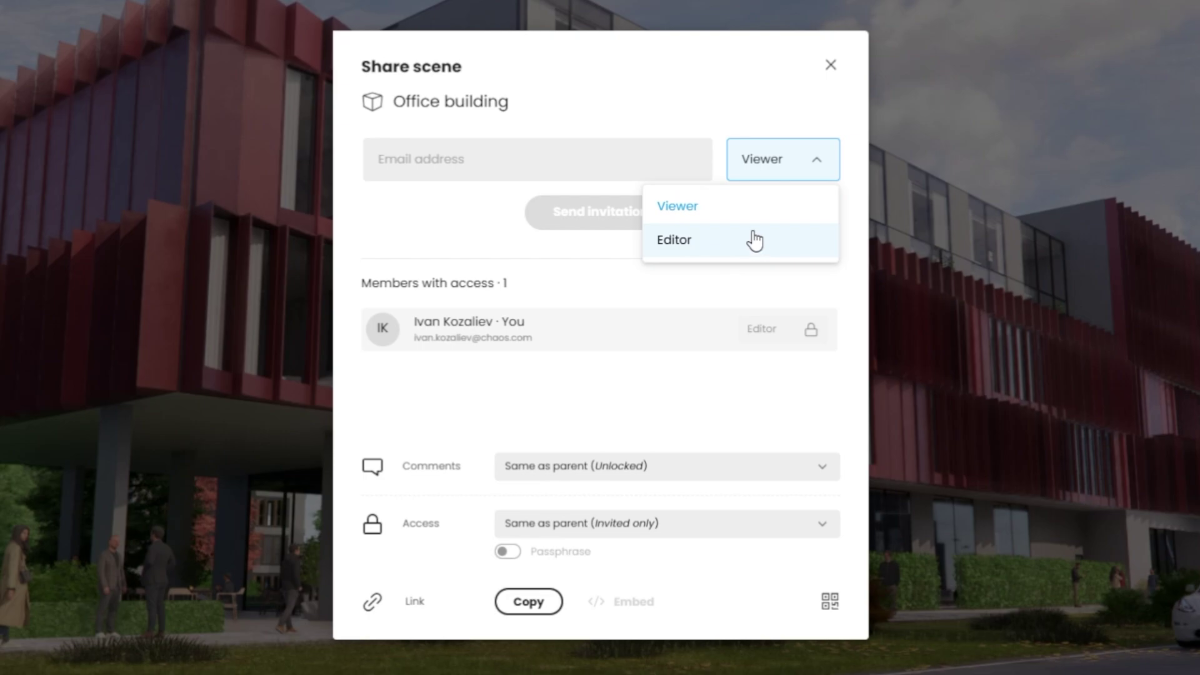
click(781, 118)
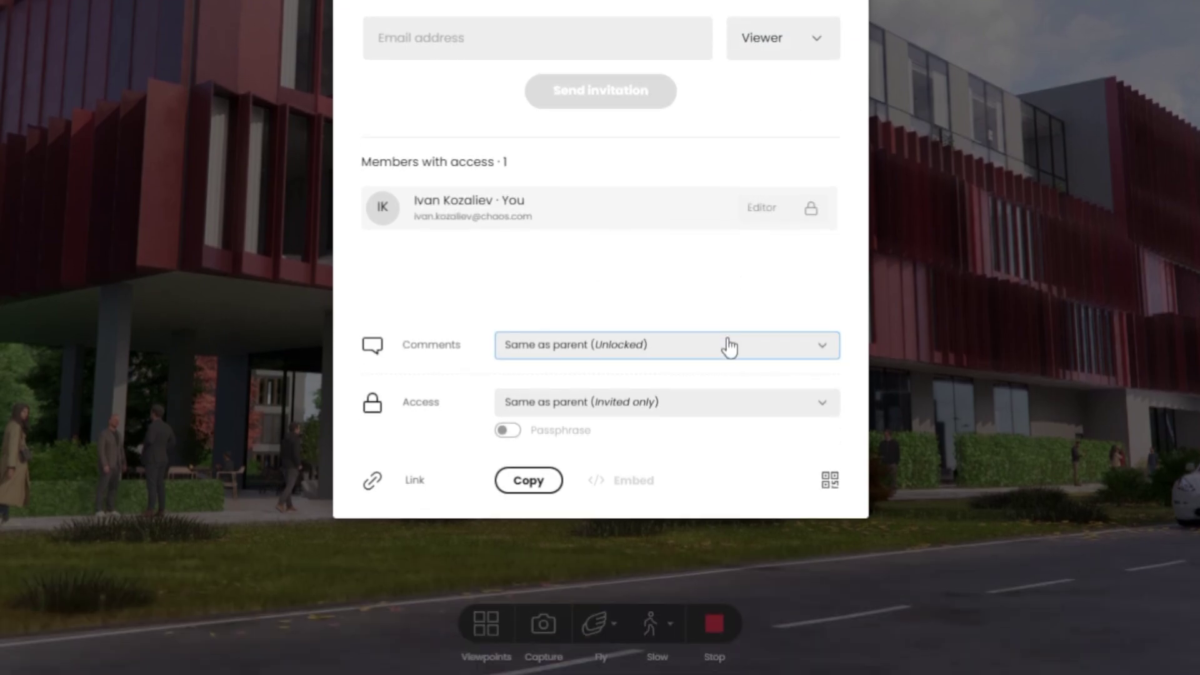
click(729, 346)
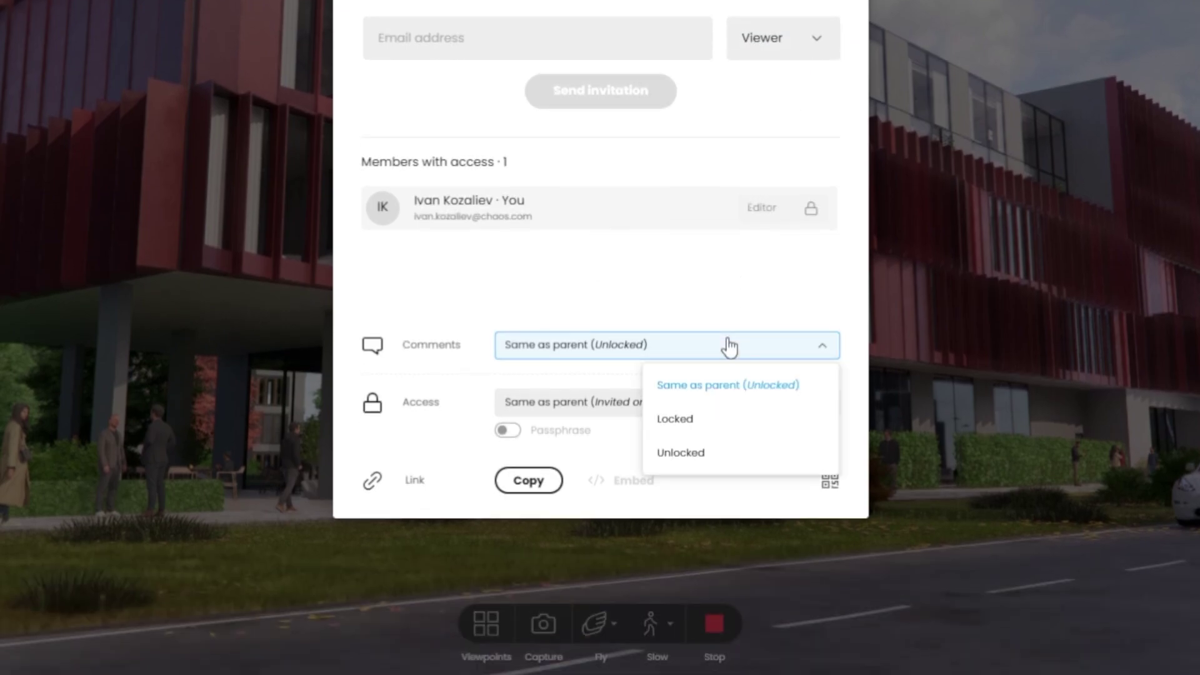
click(728, 345)
Set access to 'Anyone can view', copy the share link and show its QR code.
click(718, 410)
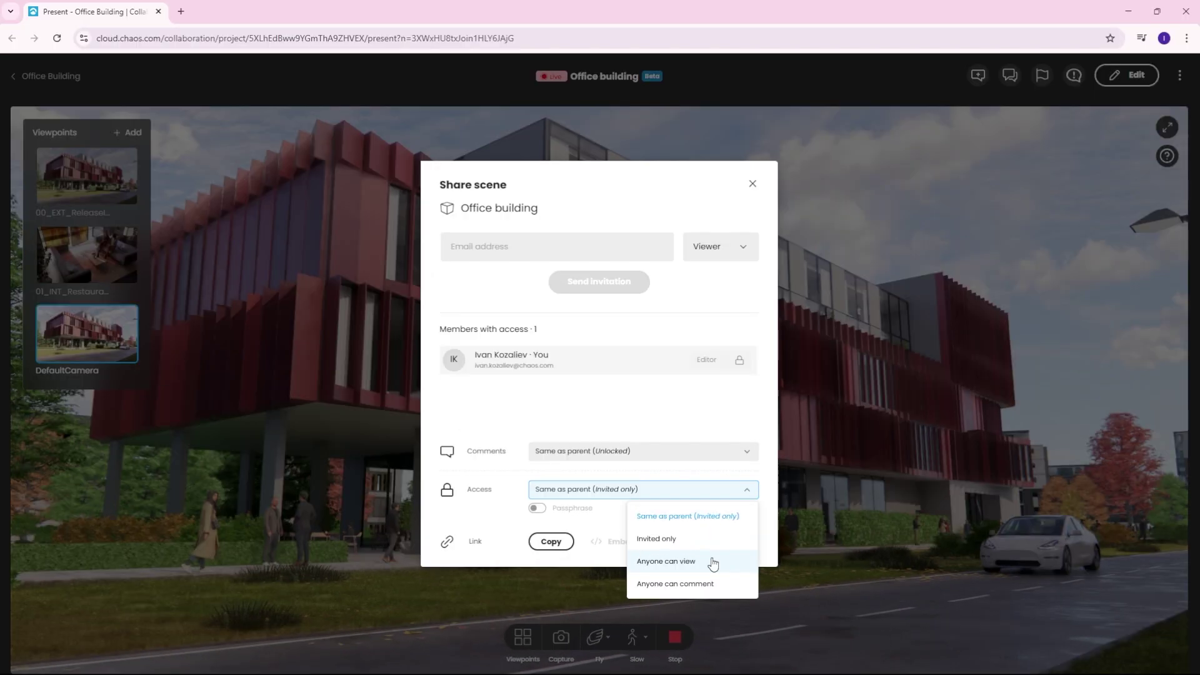
click(711, 558)
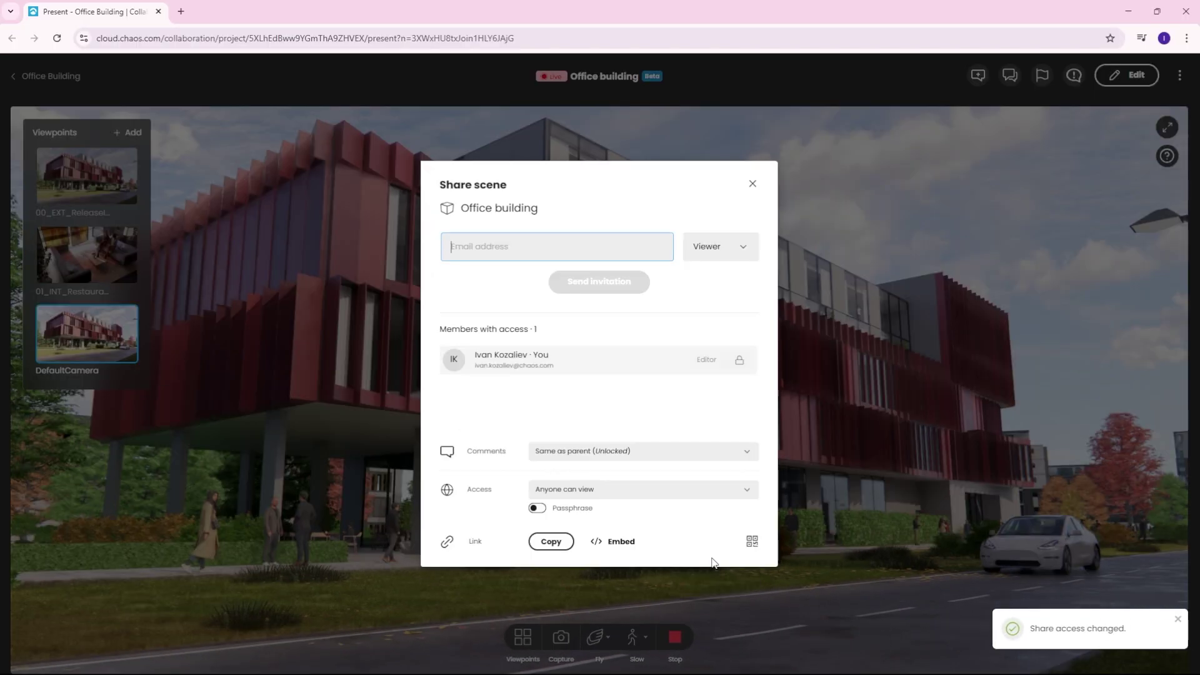
click(549, 543)
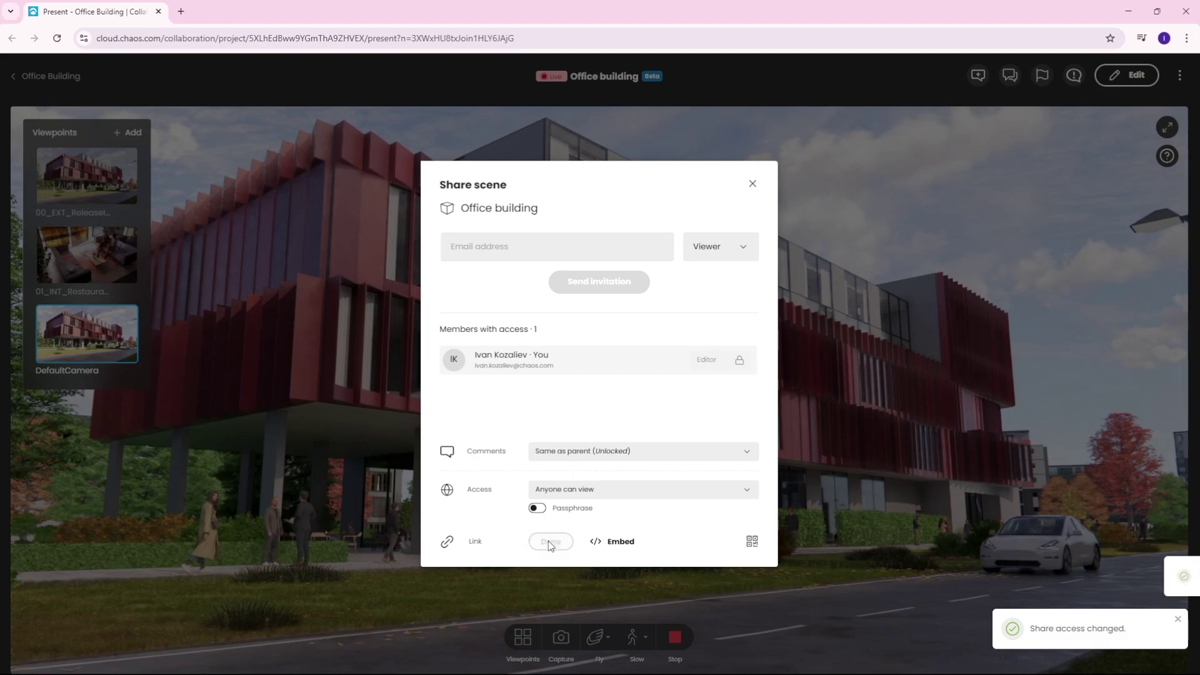
click(750, 542)
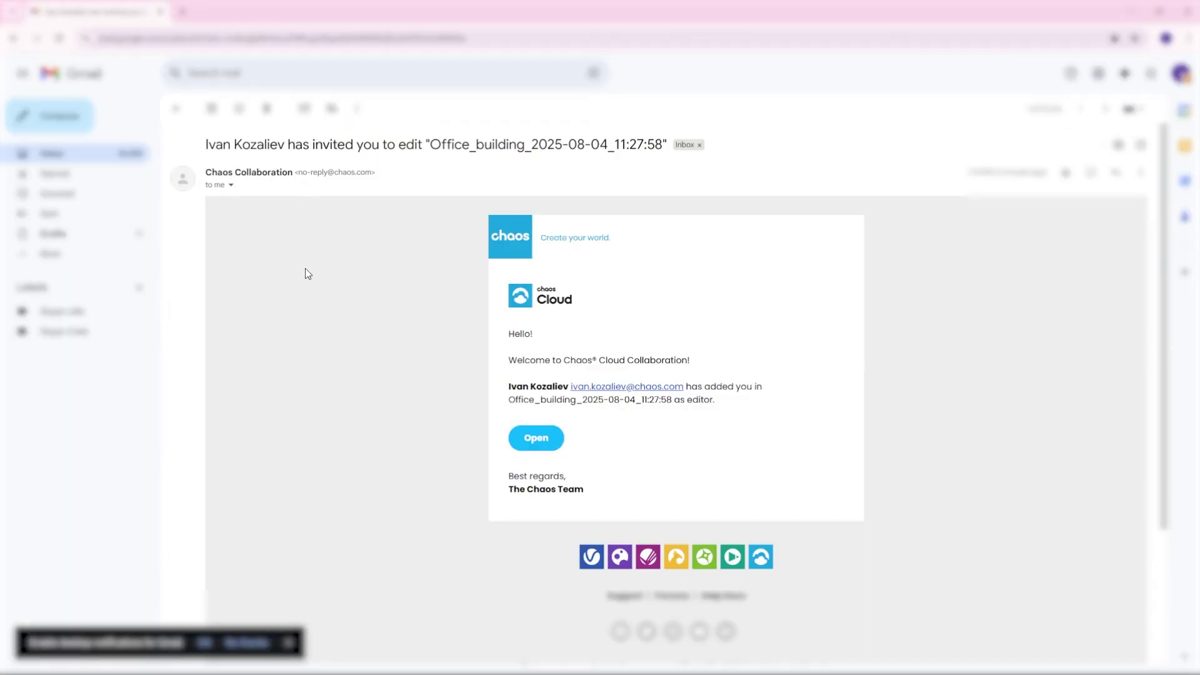
Open the Office building scene from the Chaos Collaboration invitation email in Gmail.
click(524, 440)
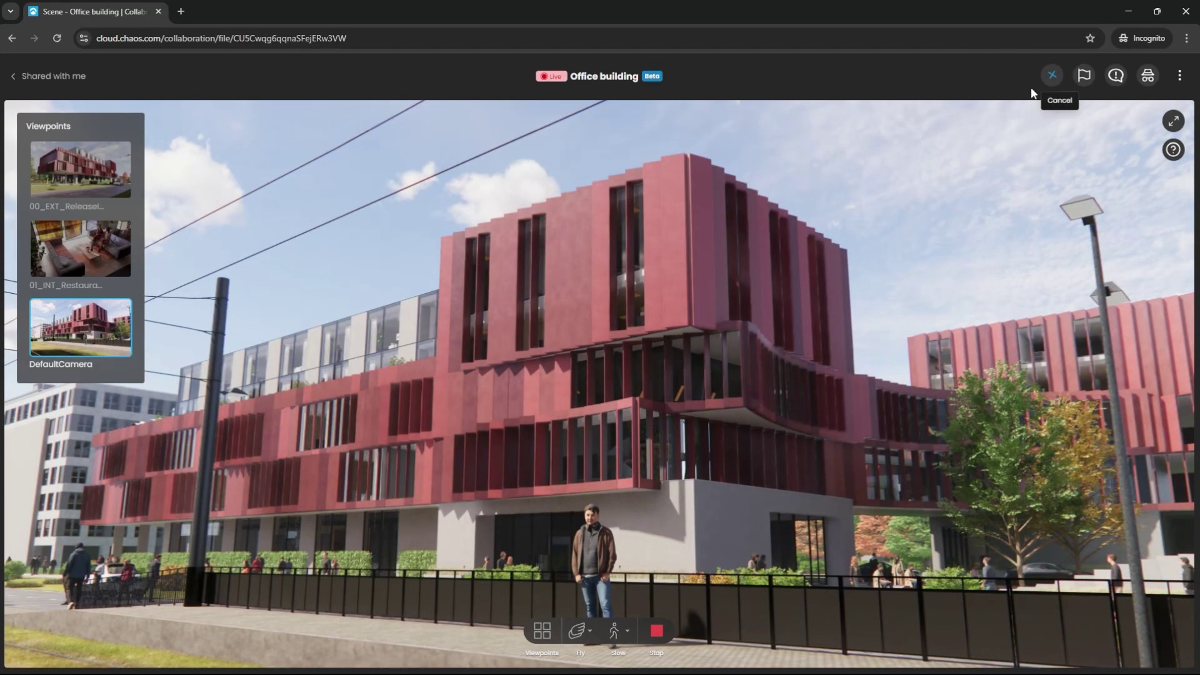
Pin a comment on the lower wall asking to change the material to concrete.
click(727, 530)
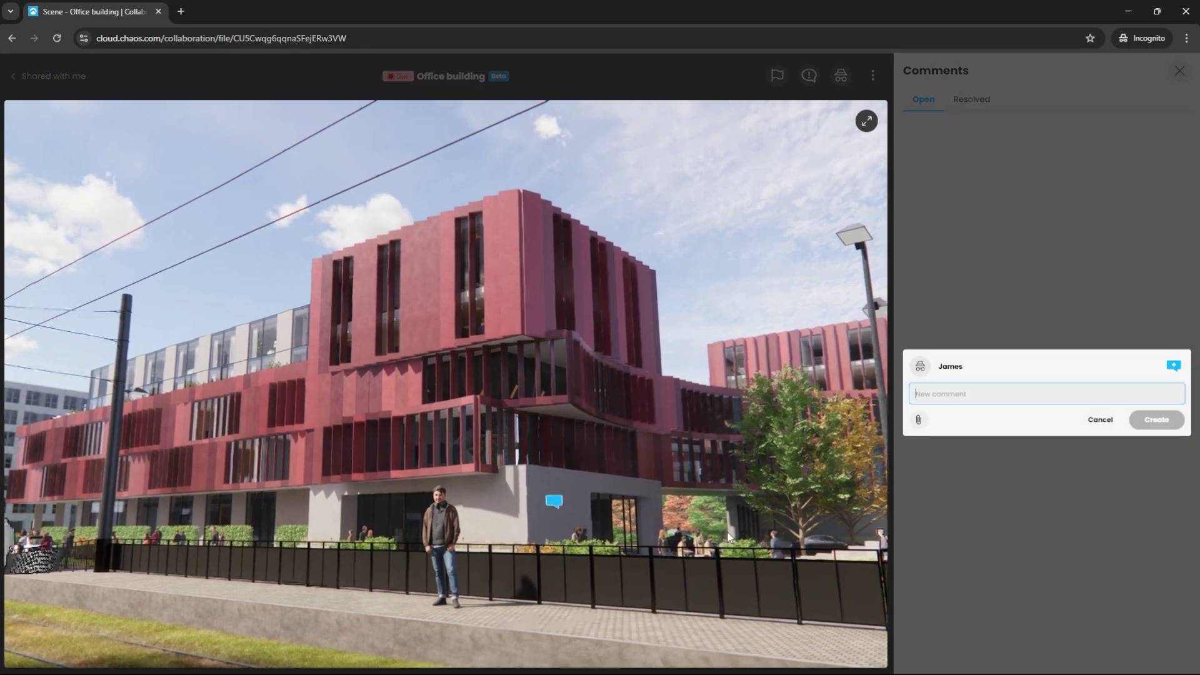
text(Chu)
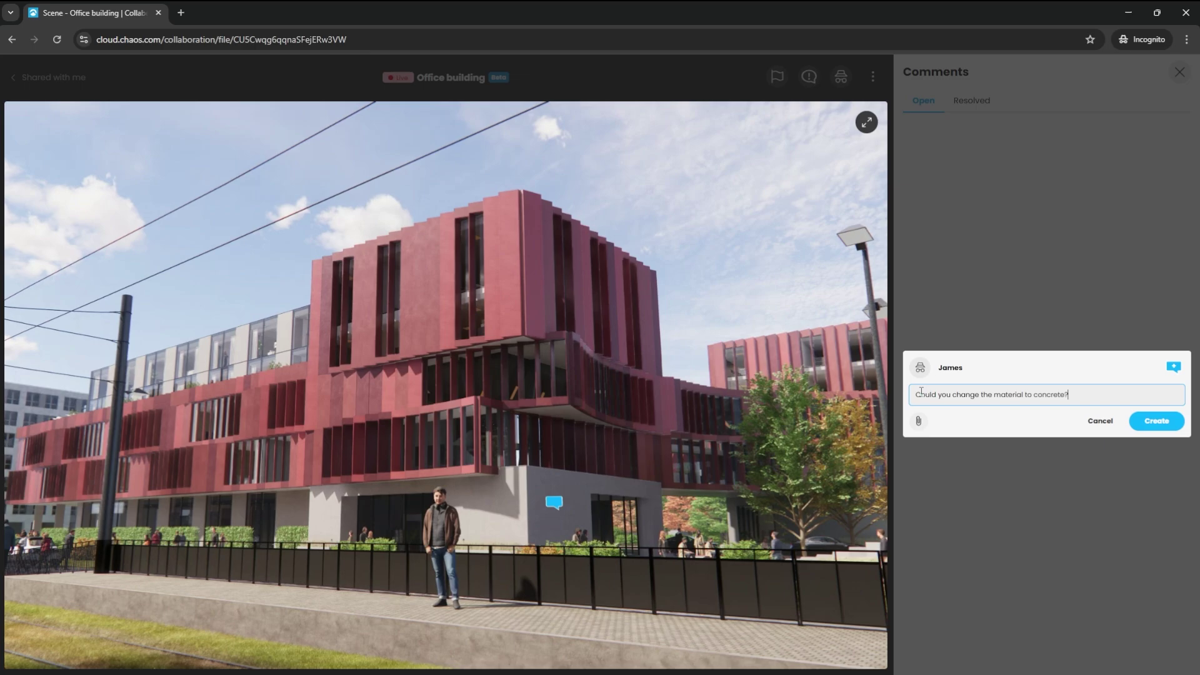
click(1133, 416)
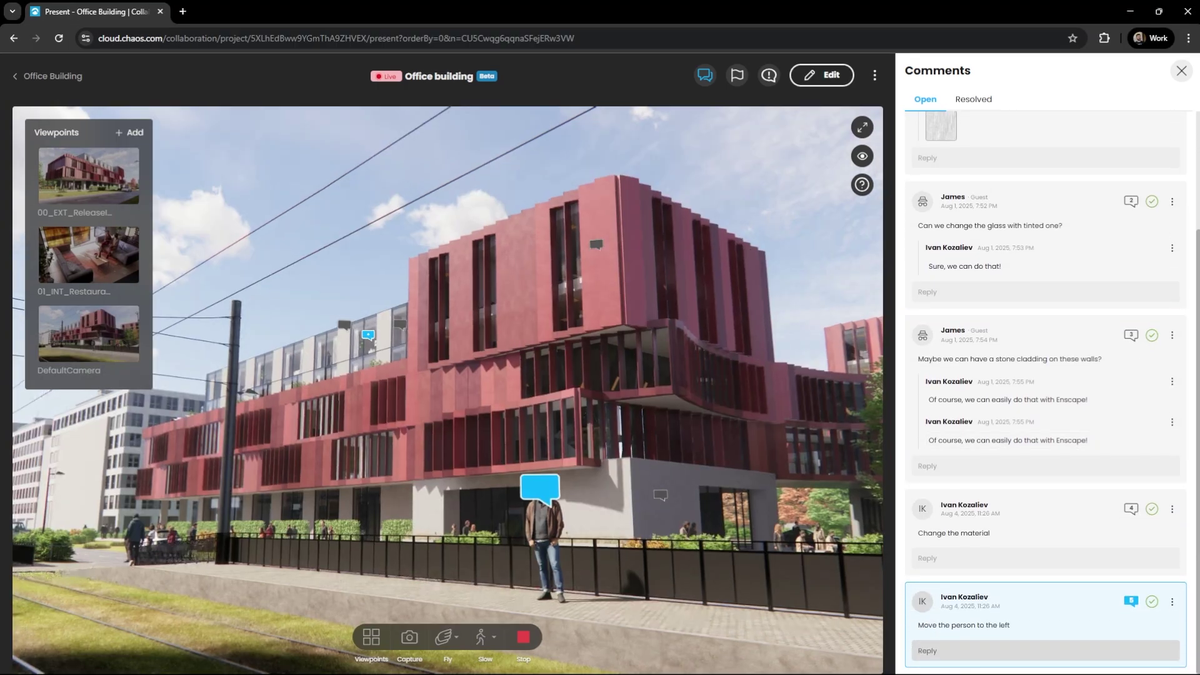
Pin a 'Change the glass' comment on the building and show the Viewer/Editor role choices.
click(362, 337)
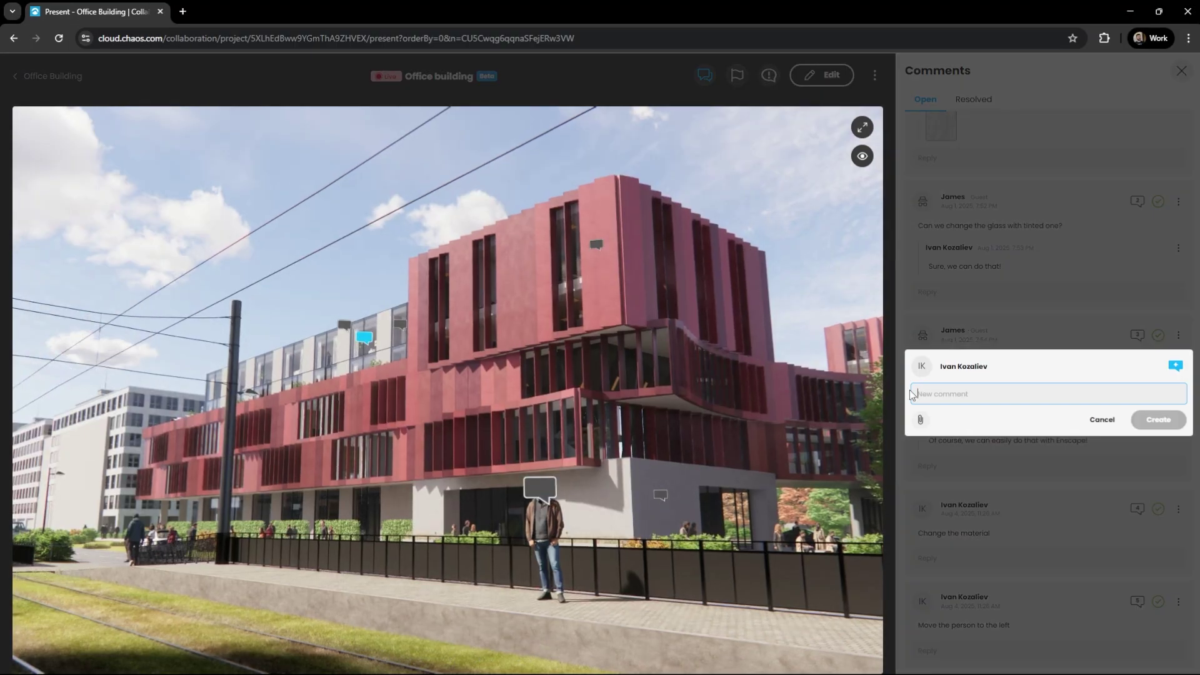
text(Change the glass)
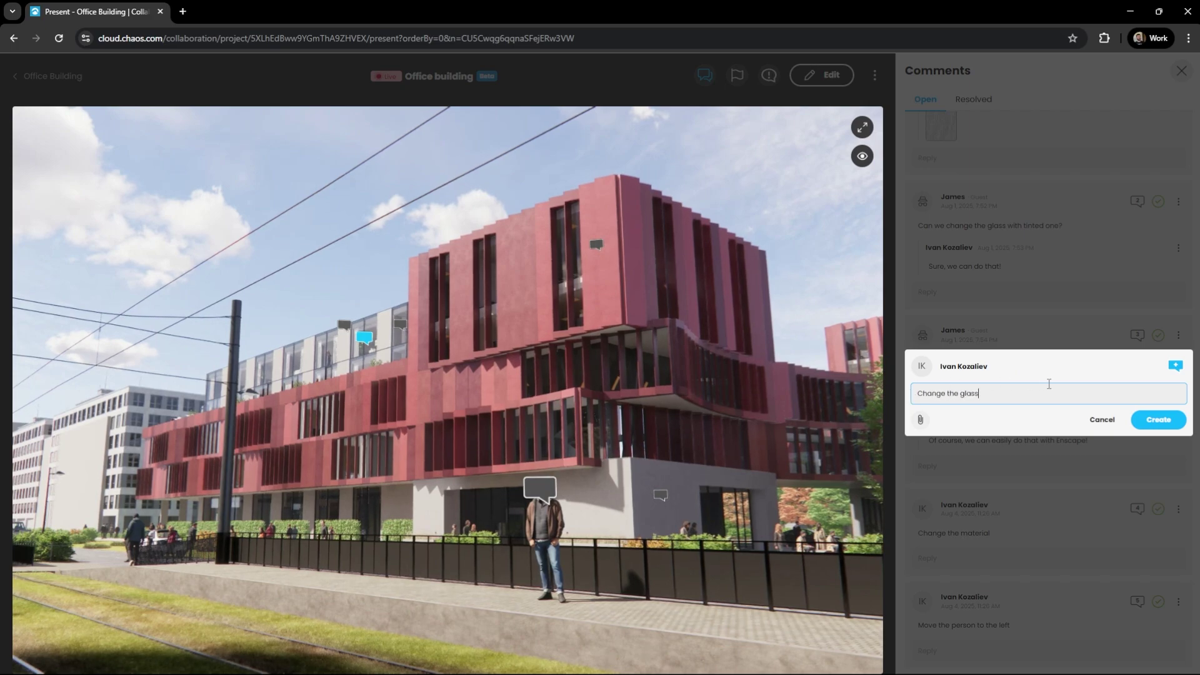
click(1144, 421)
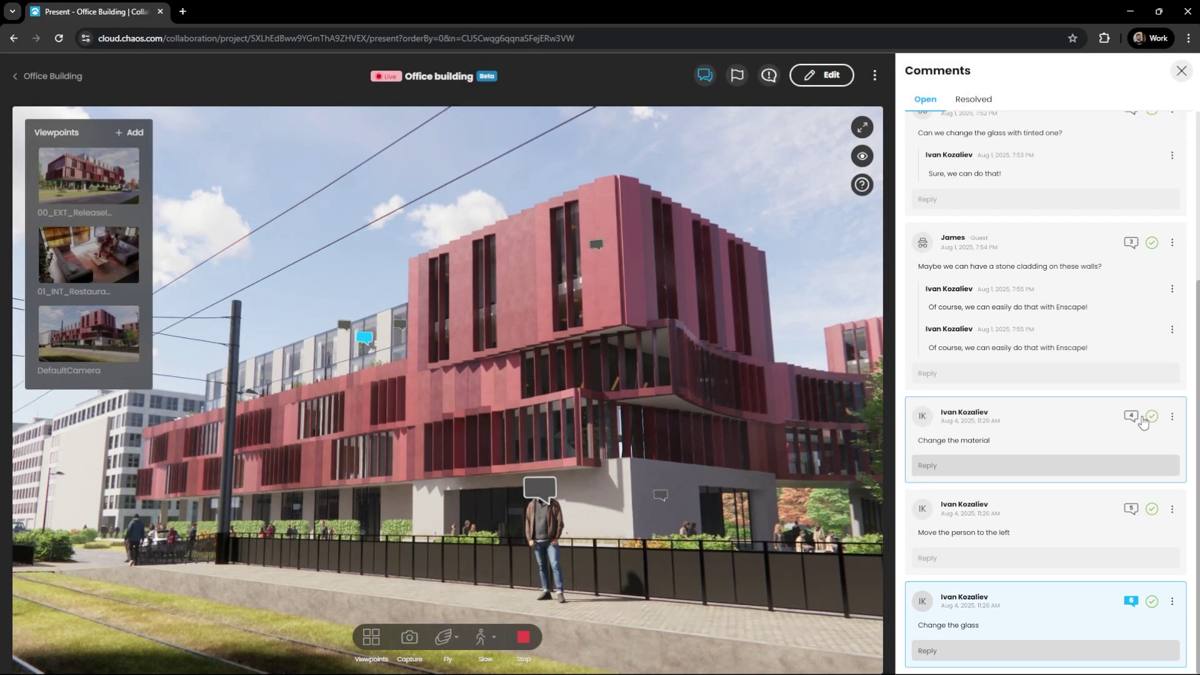
click(719, 245)
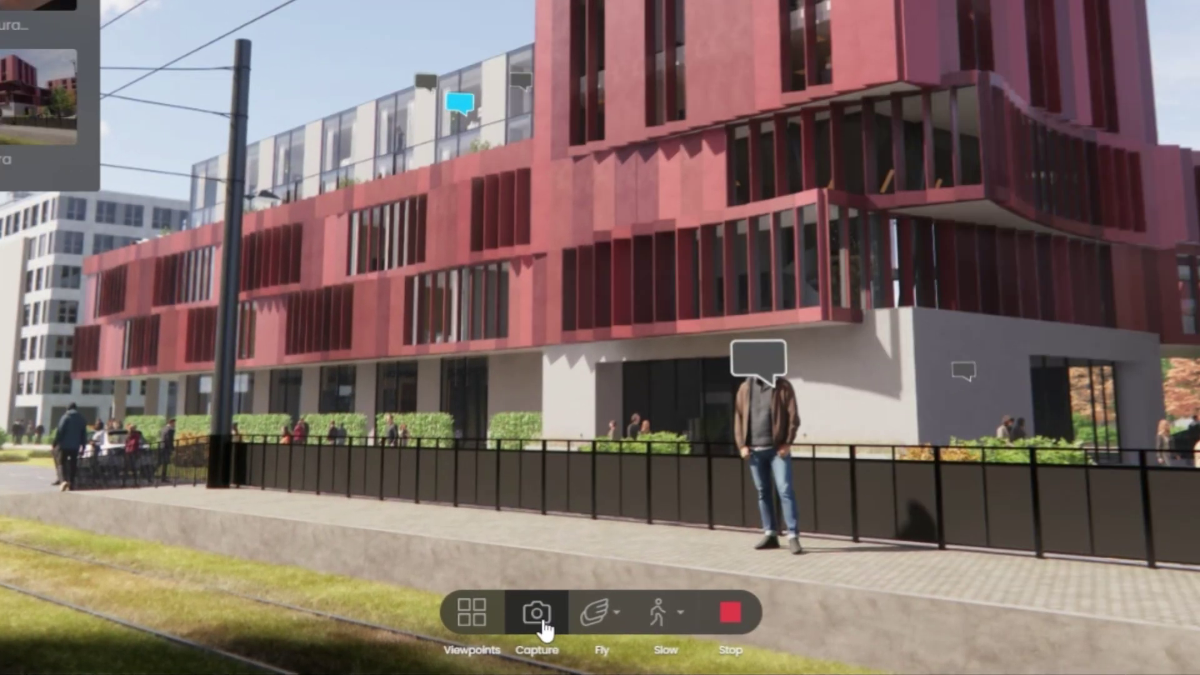
Capture a snapshot image of the current building view.
click(542, 618)
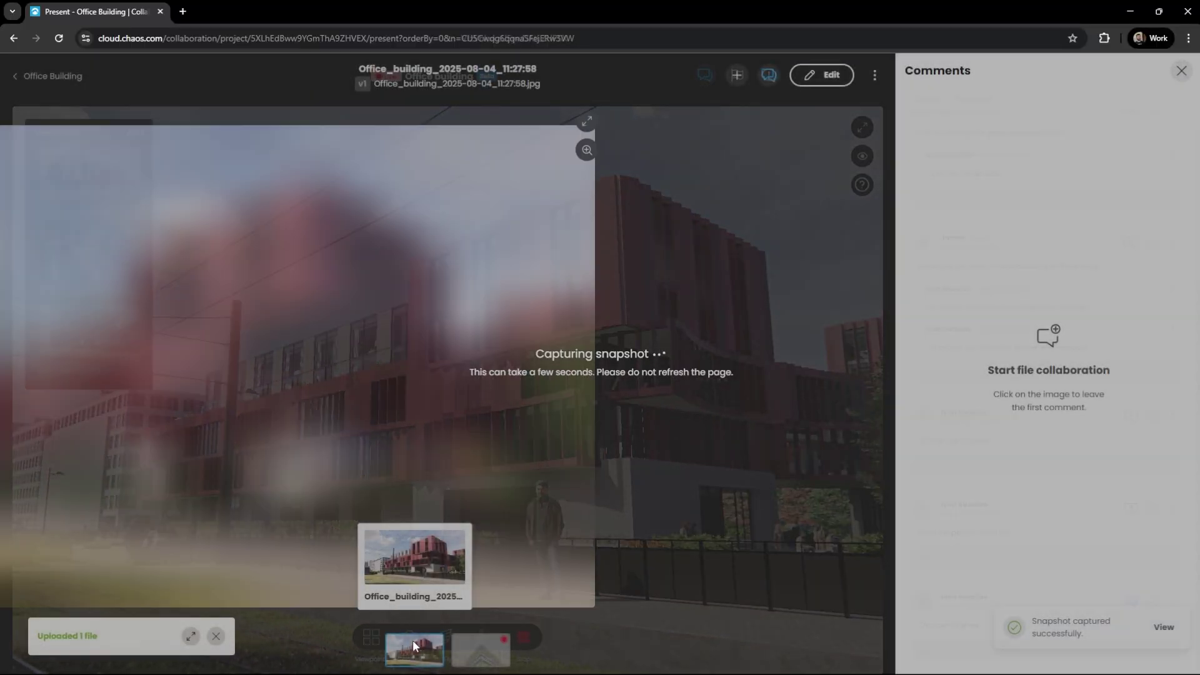